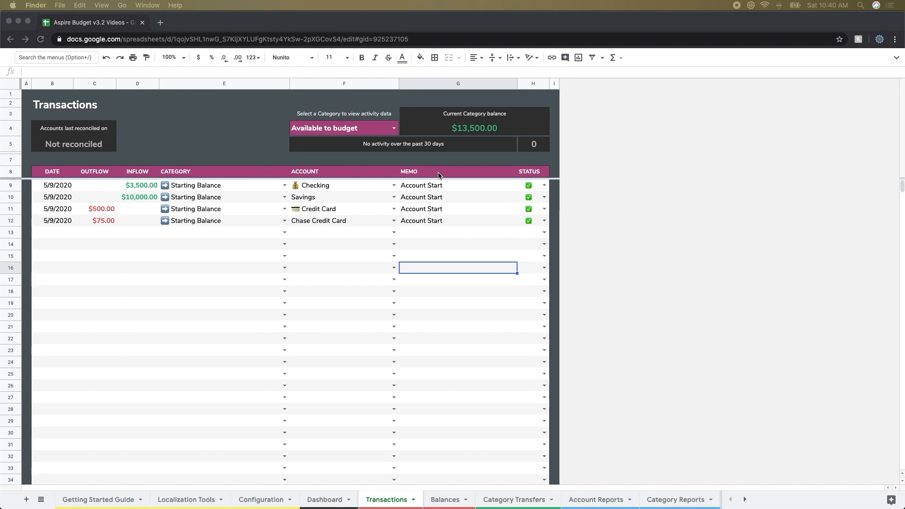
# - Review the Dashboard and the Category Transfers sheet, examining the monthly amount and funding target for Dining Out
pyautogui.click(337, 500)
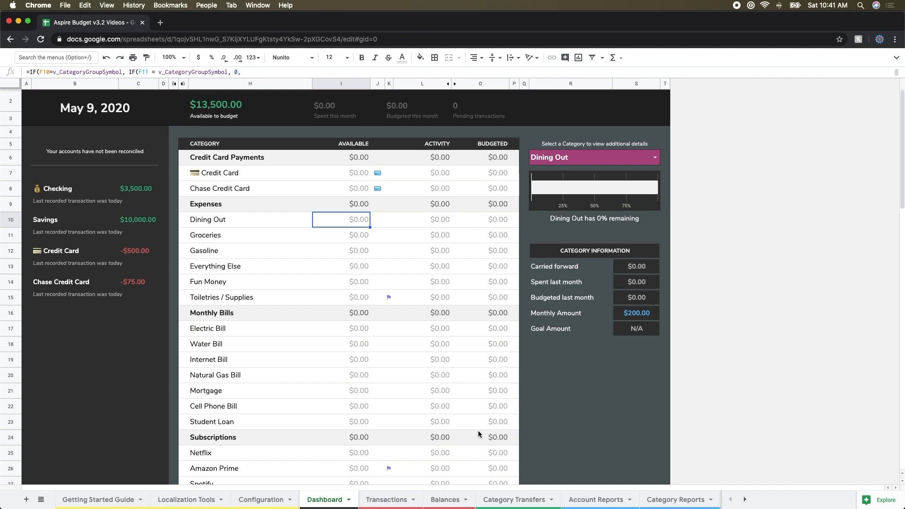
pyautogui.click(498, 502)
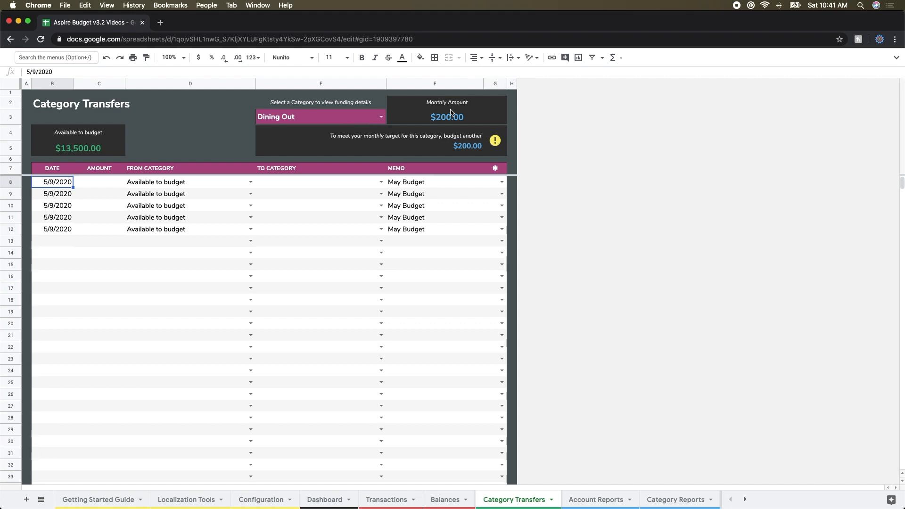
pyautogui.moveTo(478, 103); pyautogui.dragTo(477, 119)
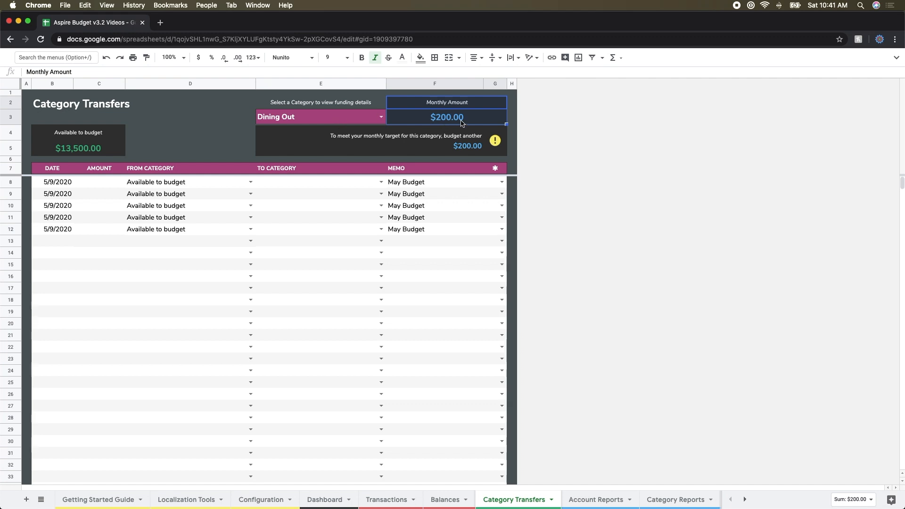
pyautogui.click(322, 150)
pyautogui.click(320, 138)
pyautogui.click(253, 146)
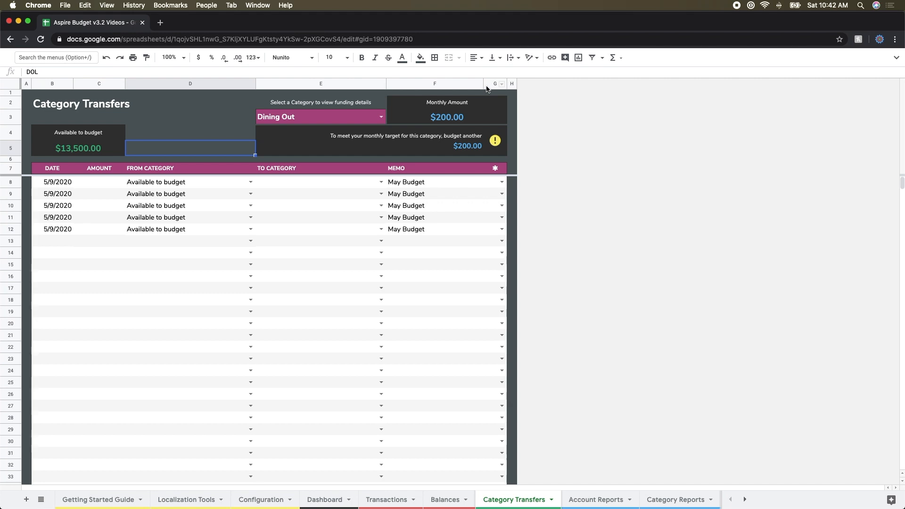
# - Budget $200 from Available to budget to Dining Out in the first transfer row
pyautogui.click(103, 181)
pyautogui.write('200')
pyautogui.press('Return')
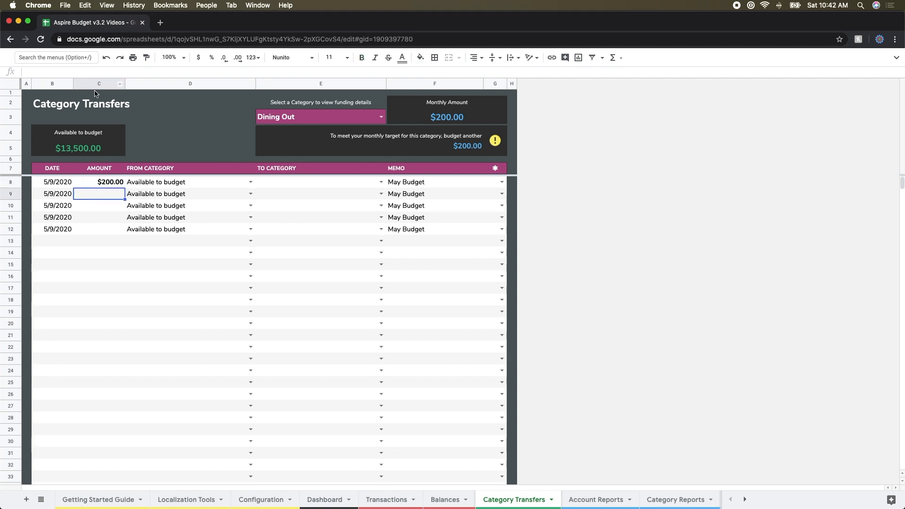
pyautogui.click(381, 182)
pyautogui.click(284, 232)
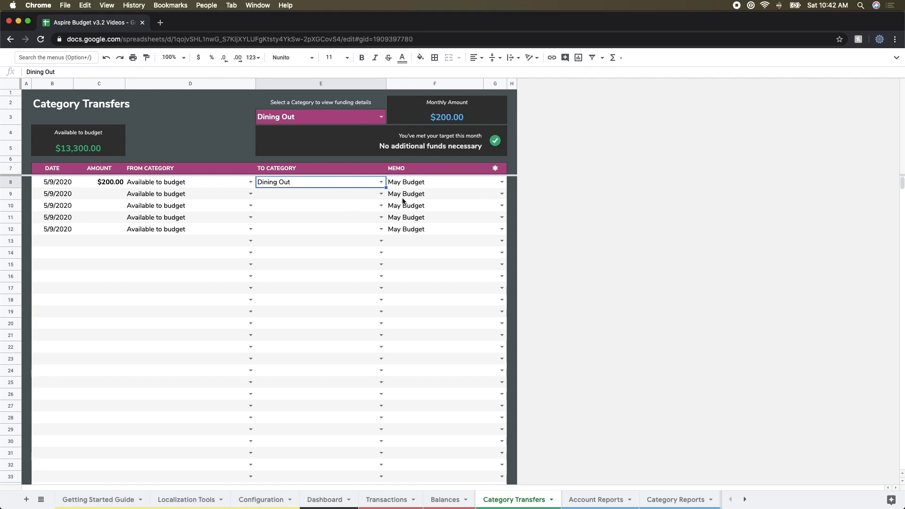
# - Set the destination categories of the second and third transfer rows to Groceries and Gasoline
pyautogui.click(382, 194)
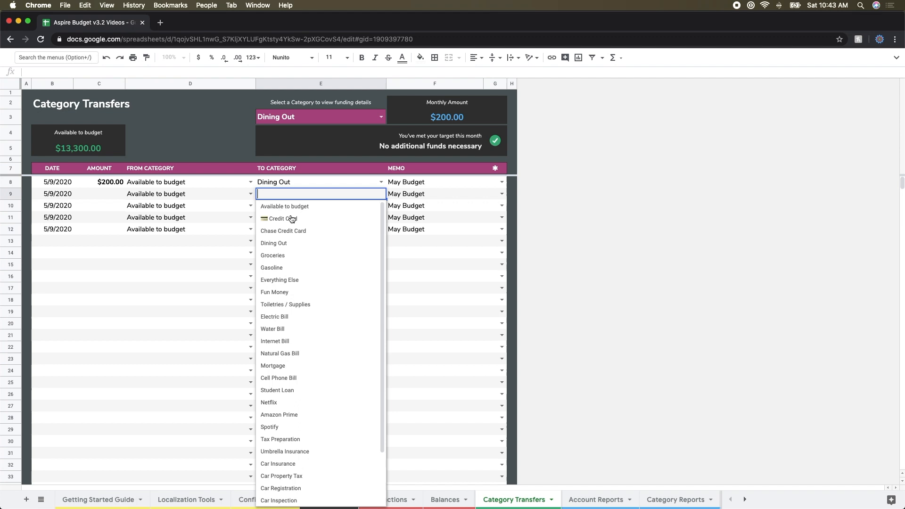
pyautogui.click(289, 254)
pyautogui.click(381, 206)
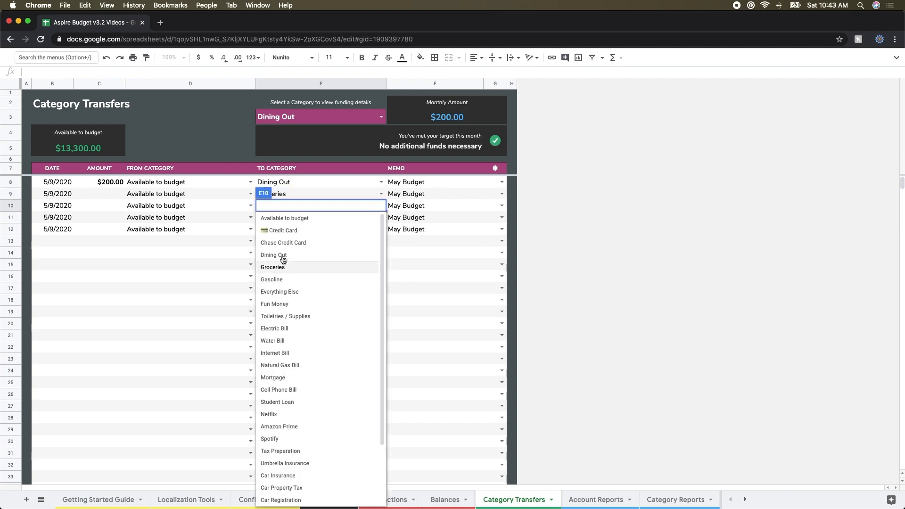
pyautogui.click(281, 280)
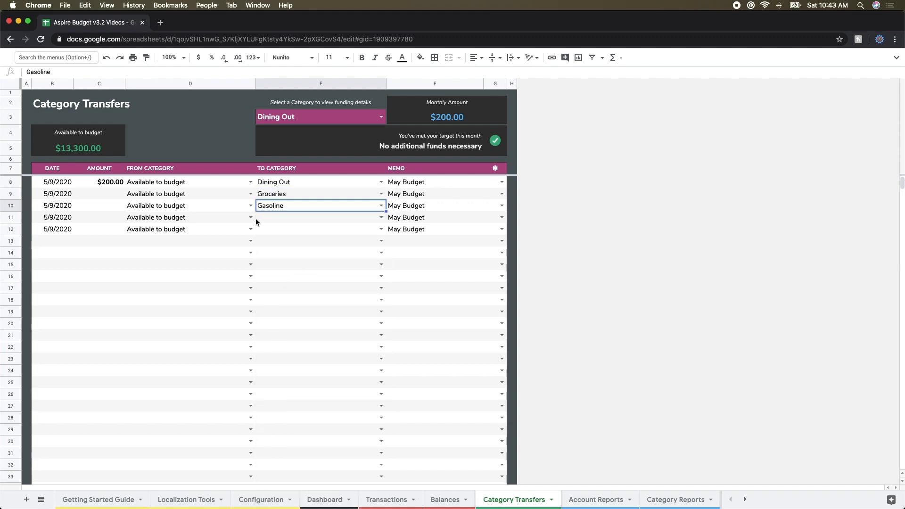
# - Show the funding details for Groceries and set its transfer amount to 375
pyautogui.click(112, 196)
pyautogui.click(381, 120)
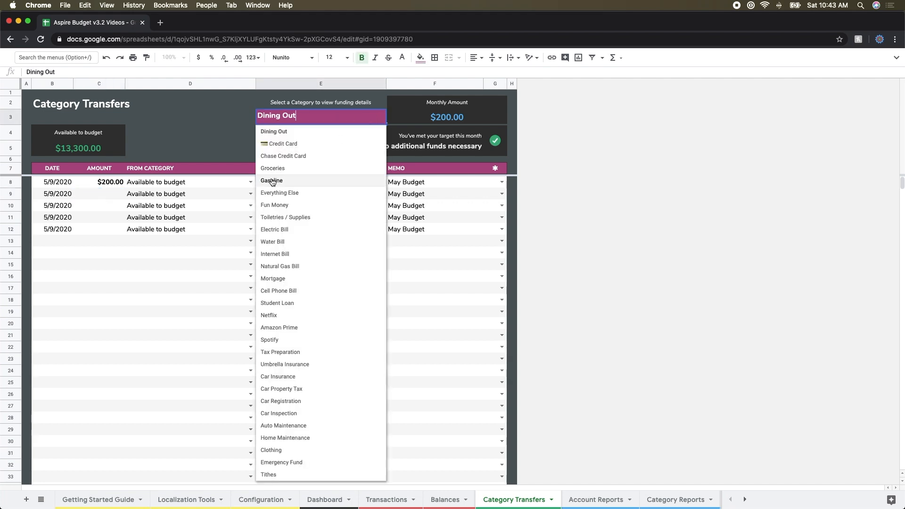
pyautogui.click(274, 181)
pyautogui.click(107, 191)
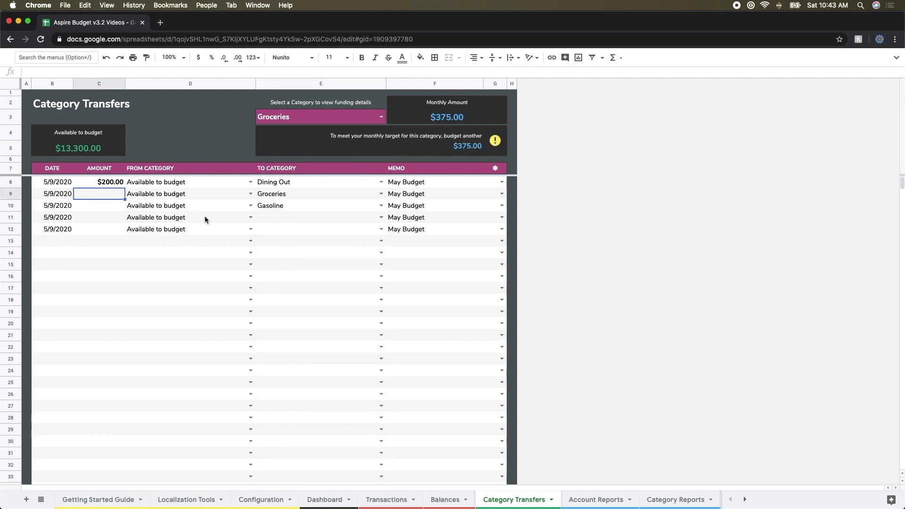
pyautogui.write('375')
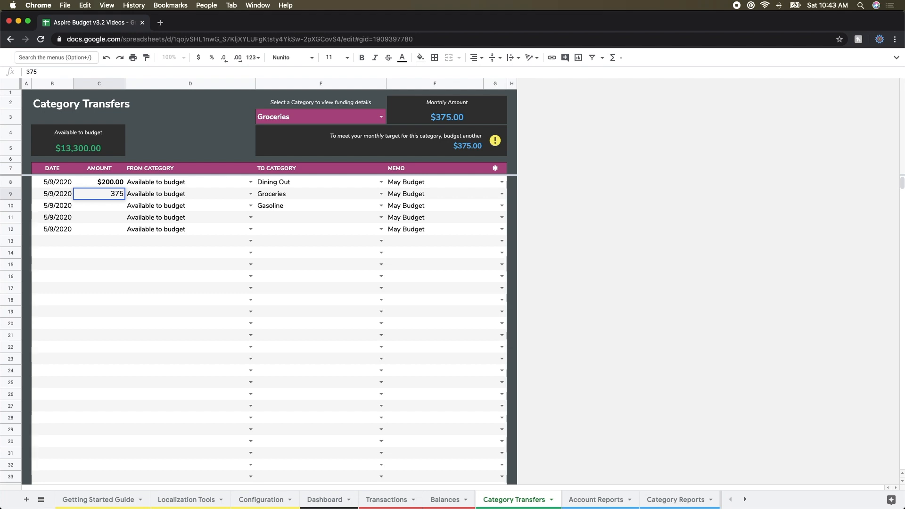
pyautogui.press('Return')
# - Show the funding details for Gasoline and set its transfer amount to 120
pyautogui.click(380, 116)
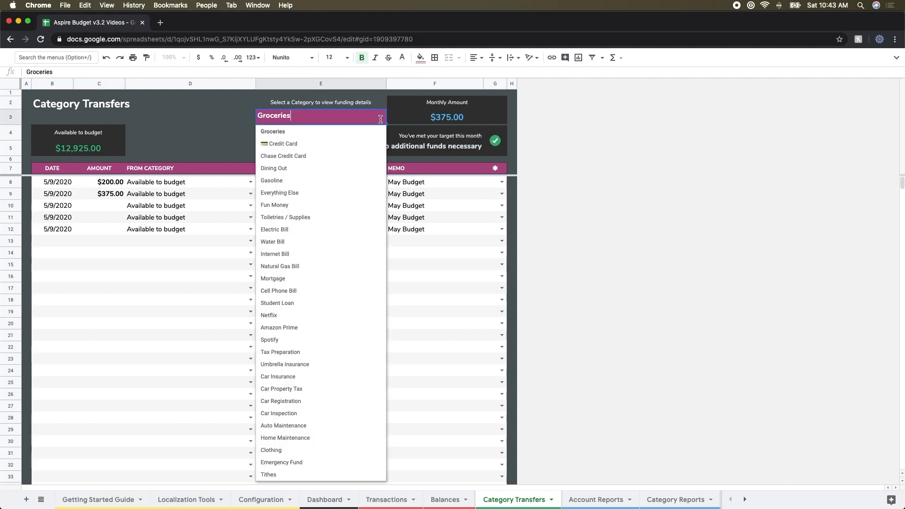
pyautogui.click(276, 183)
pyautogui.click(99, 206)
pyautogui.write('120')
pyautogui.press('Return')
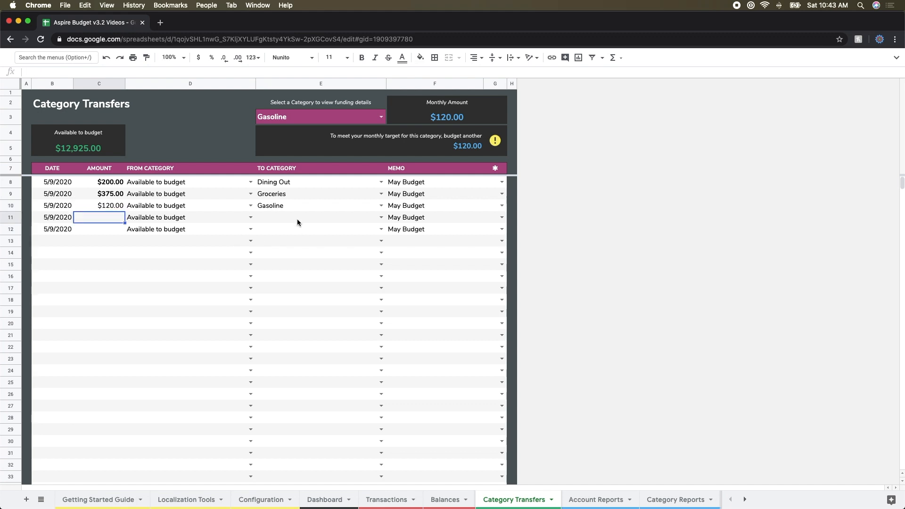
# - Show the funding details for Toiletries / Supplies and budget $15 to that category in the fourth transfer row
pyautogui.click(381, 117)
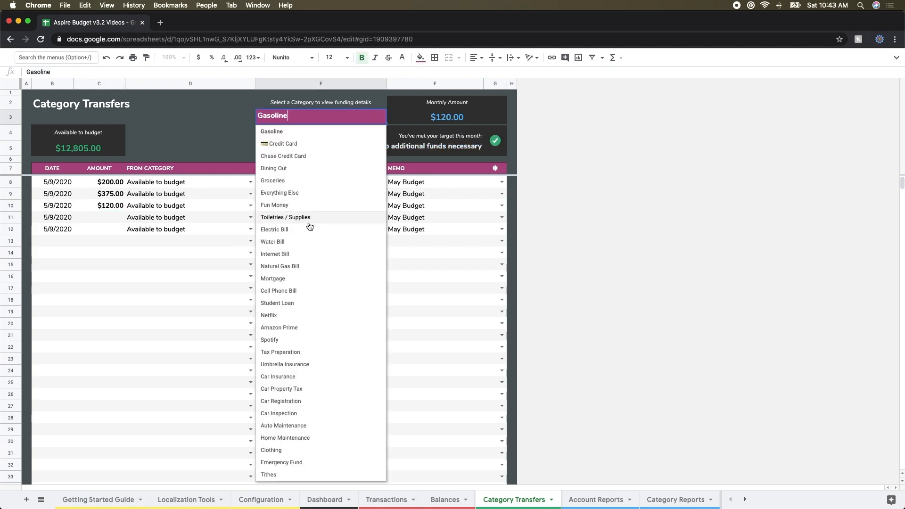
pyautogui.click(294, 216)
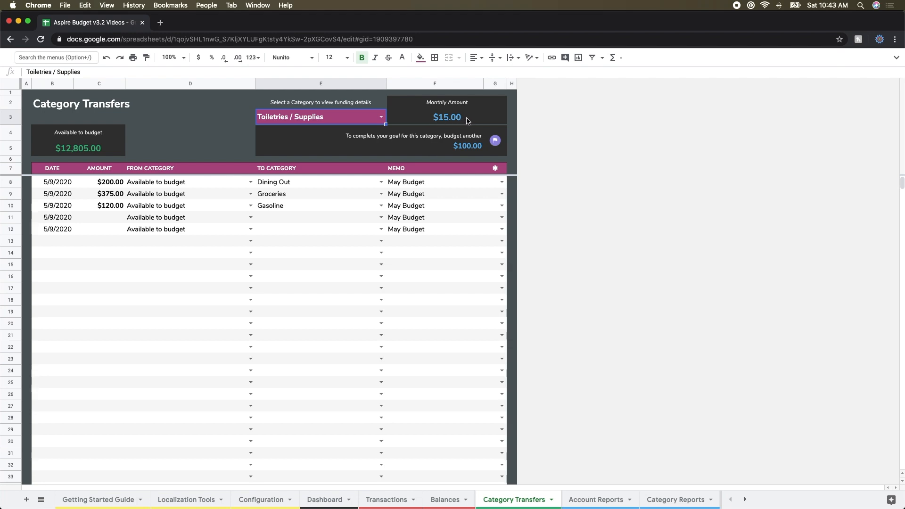
pyautogui.click(121, 218)
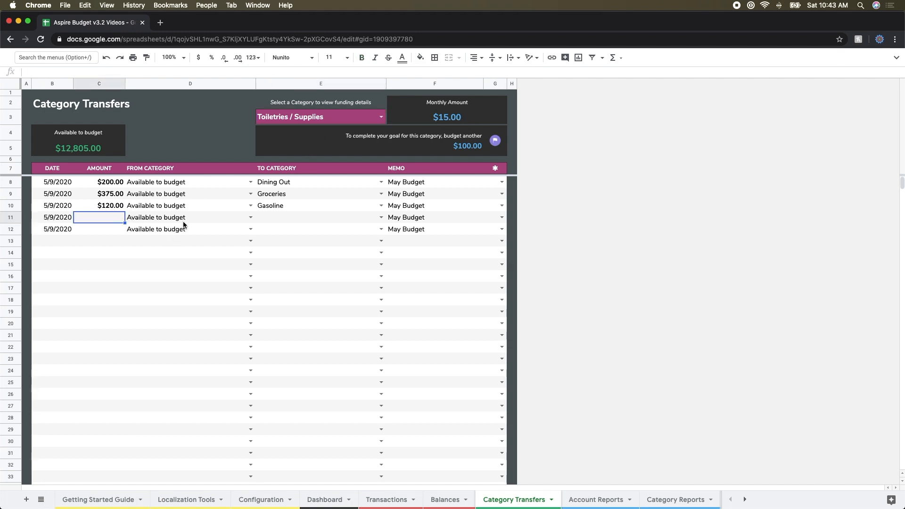
pyautogui.write('15')
pyautogui.press('Return')
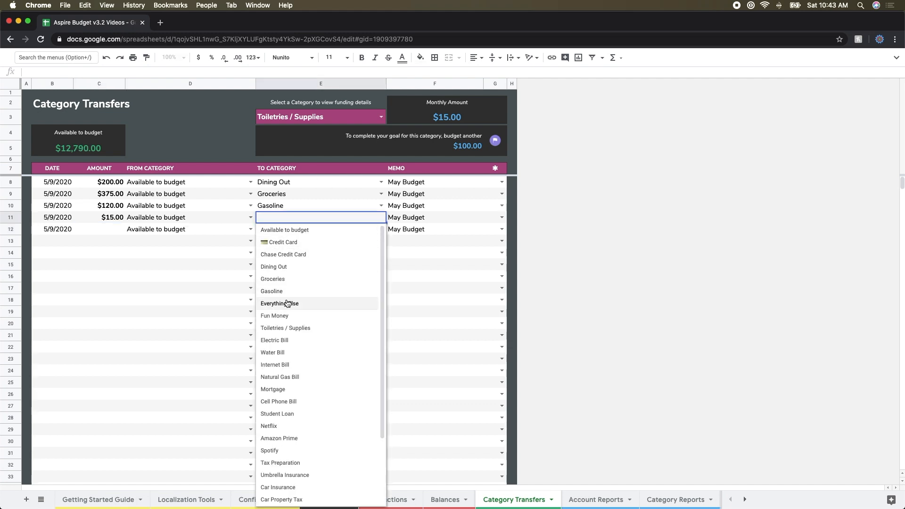
pyautogui.click(301, 328)
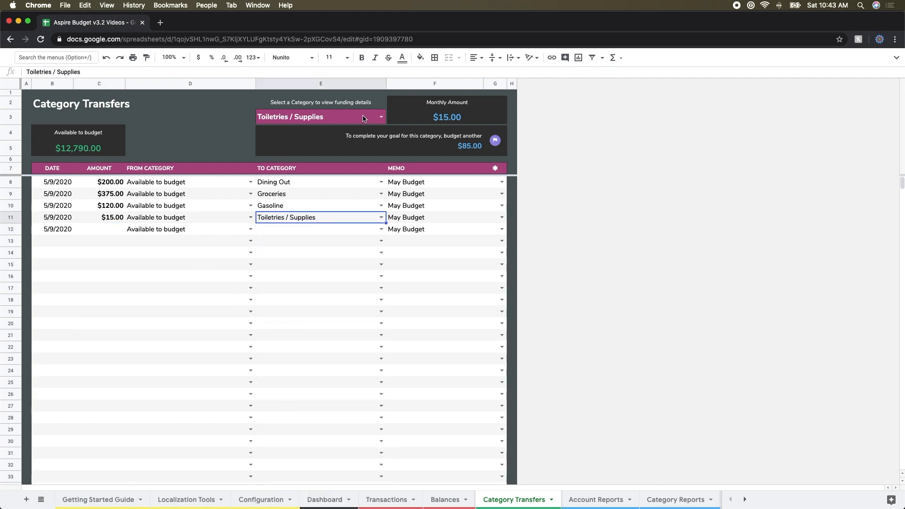
# - Show the funding details for Emergency Fund and budget $10,000 to that category in the fifth transfer row
pyautogui.click(381, 116)
pyautogui.click(289, 464)
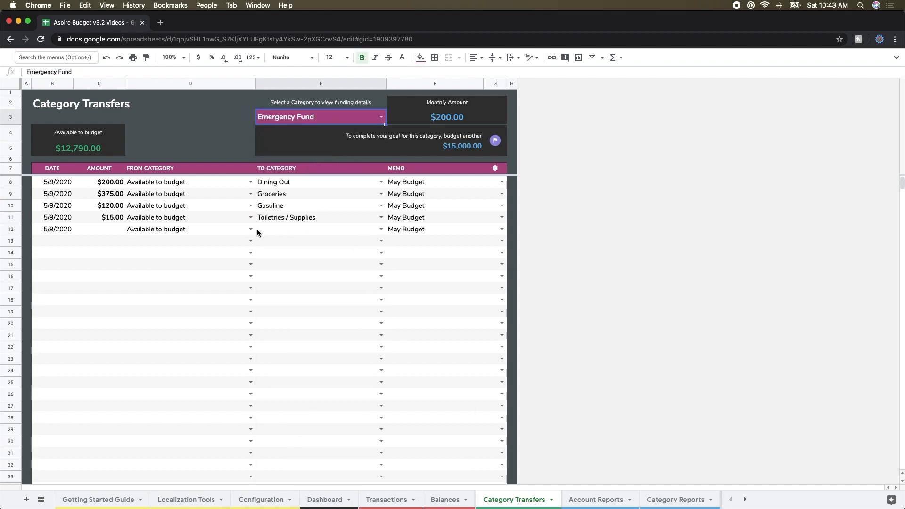
pyautogui.click(110, 228)
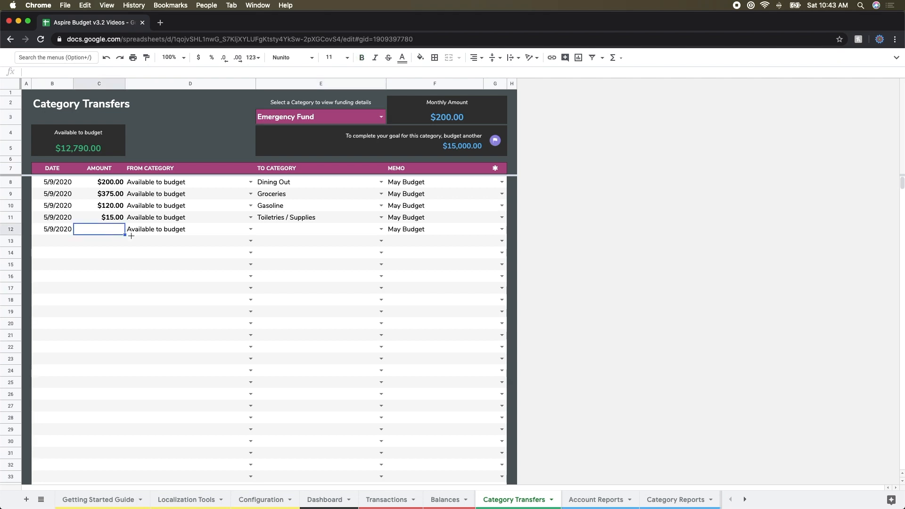
pyautogui.write('10,000')
pyautogui.press('Return')
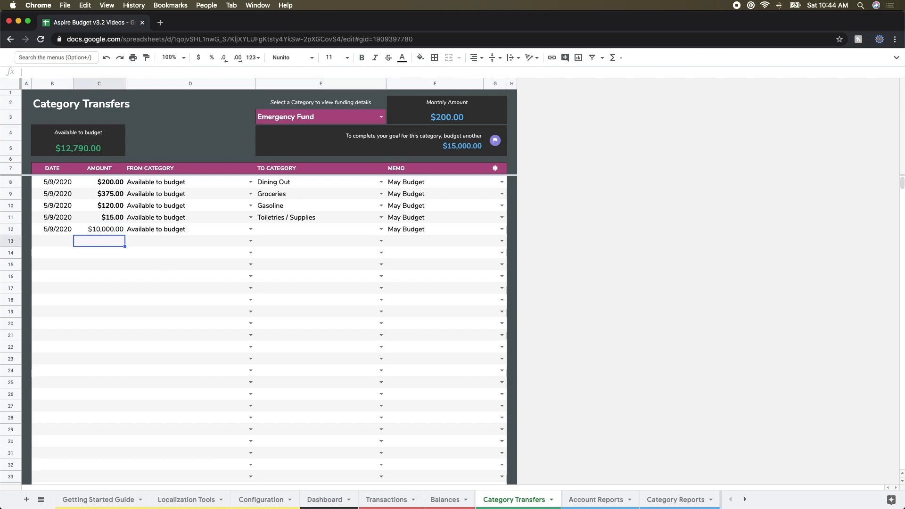
pyautogui.click(381, 229)
pyautogui.scroll(-5, 307, 392)
pyautogui.click(293, 487)
pyautogui.click(323, 276)
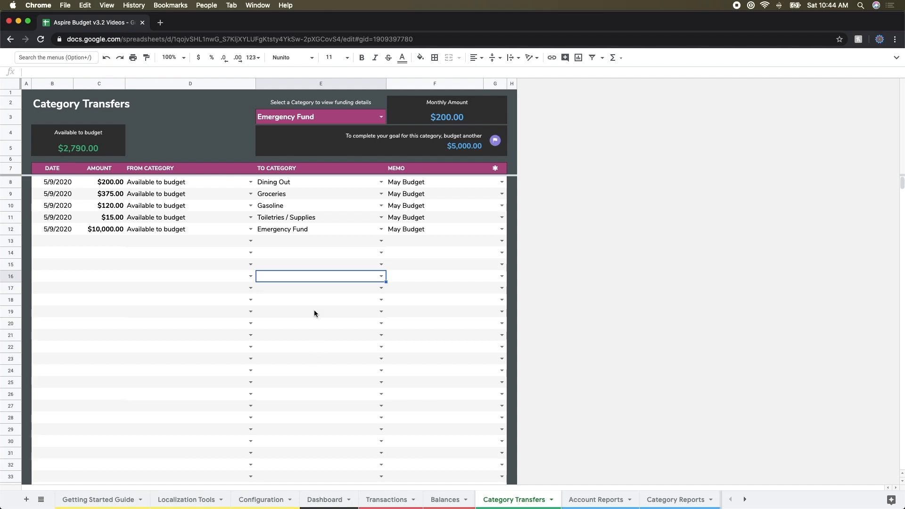
# - Review the available and budgeted amounts of the funded categories on the Dashboard, down to the Emergency Fund
pyautogui.click(334, 503)
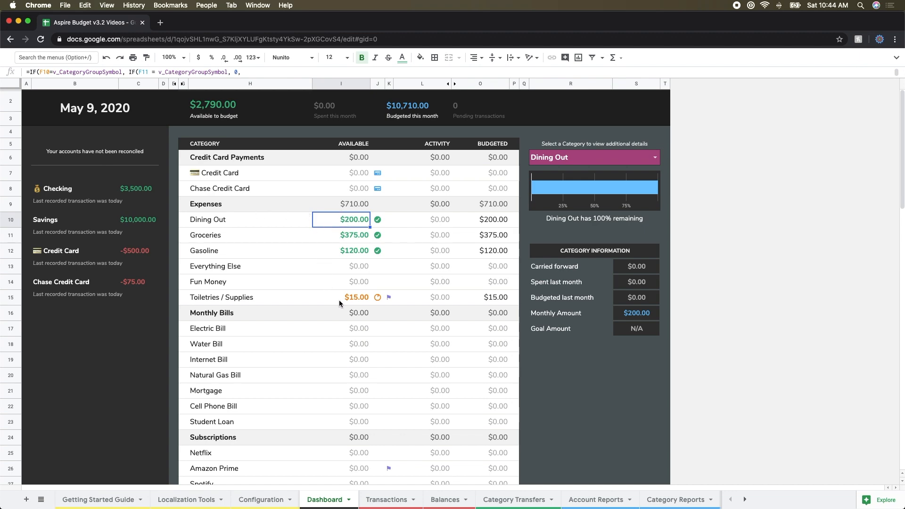
pyautogui.scroll(-10, 410, 256)
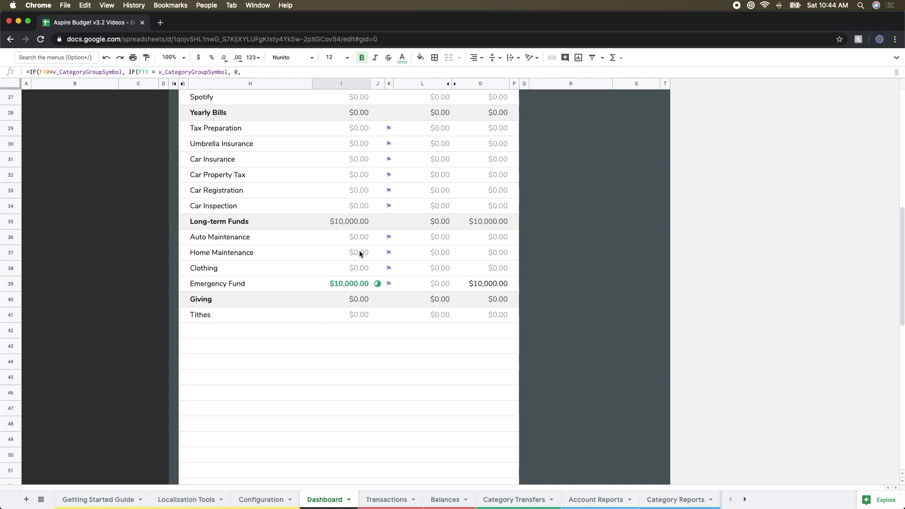
pyautogui.scroll(10, 325, 234)
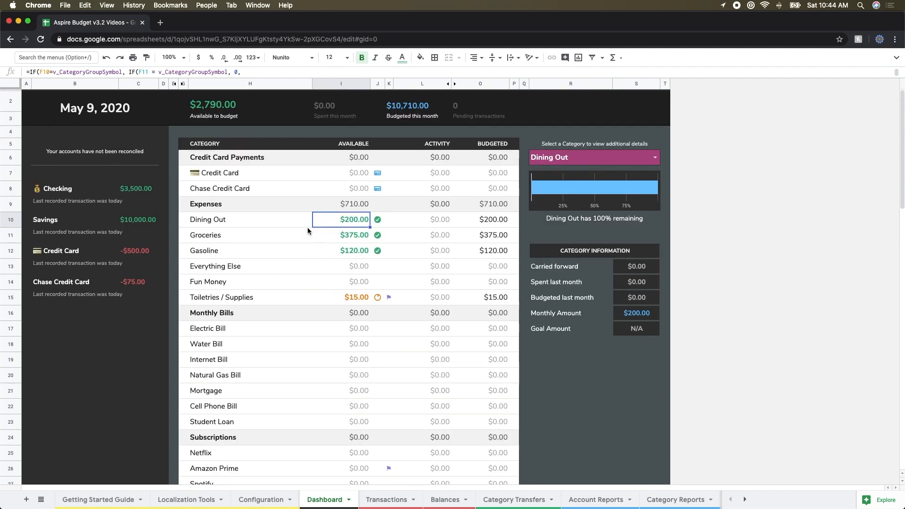